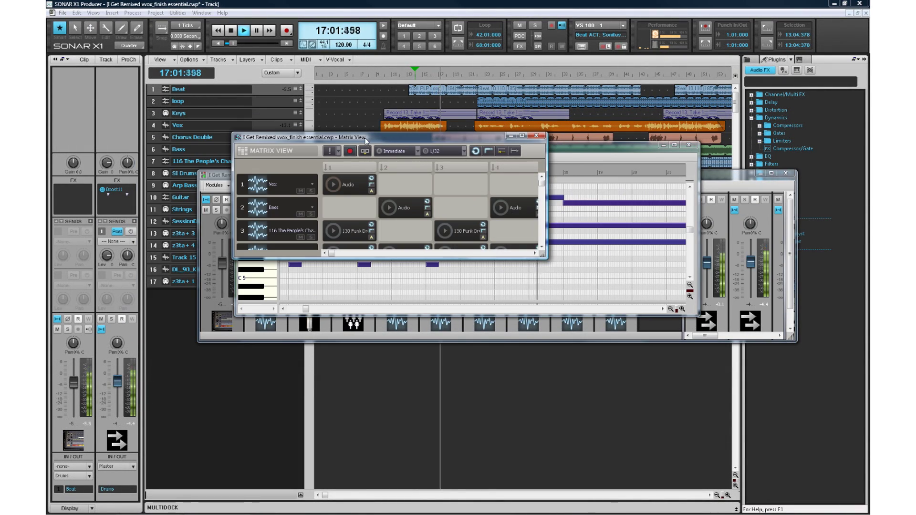
Dock the Matrix View and Piano Roll in the MultiDock, then add Compressor/Gate to the Vox clip.
left_click_drag(365, 136, 349, 425)
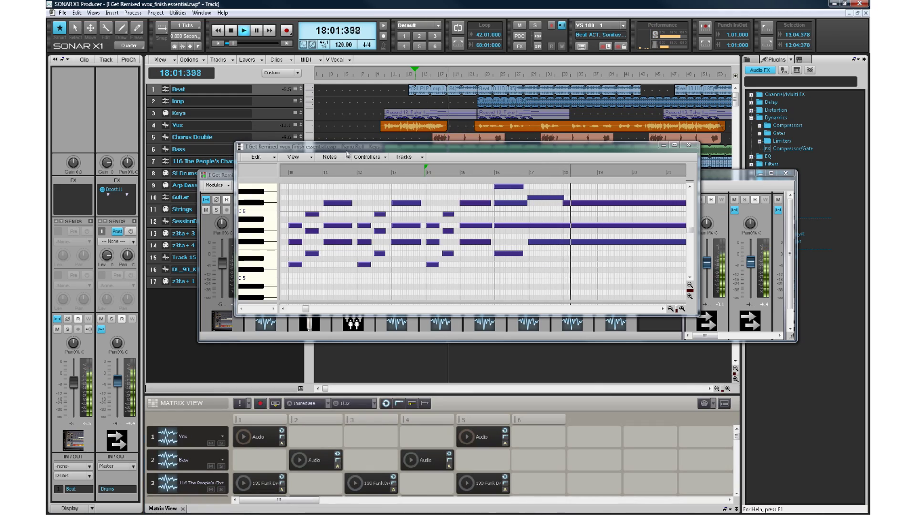
left_click_drag(337, 146, 308, 421)
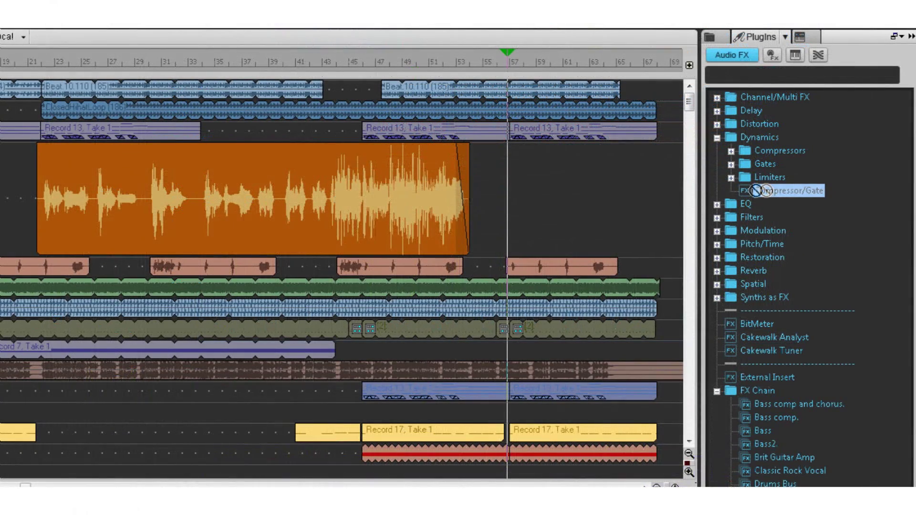
left_click_drag(787, 190, 422, 187)
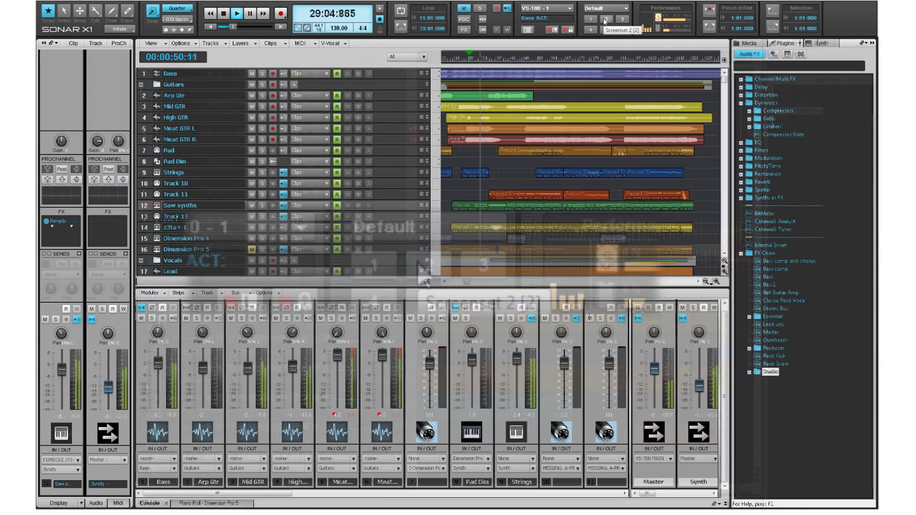
Switch to Screenset 2, which pairs the tracks with the Saw synths Piano Roll.
left_click(606, 19)
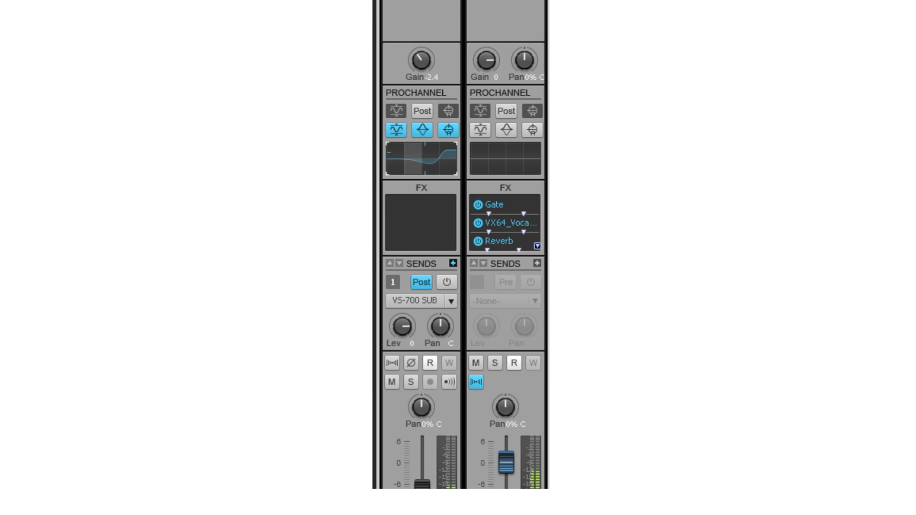
Reshape Lead's ProChannel EQ, lower its send to about -16 dB, and show clip properties.
left_click(415, 159)
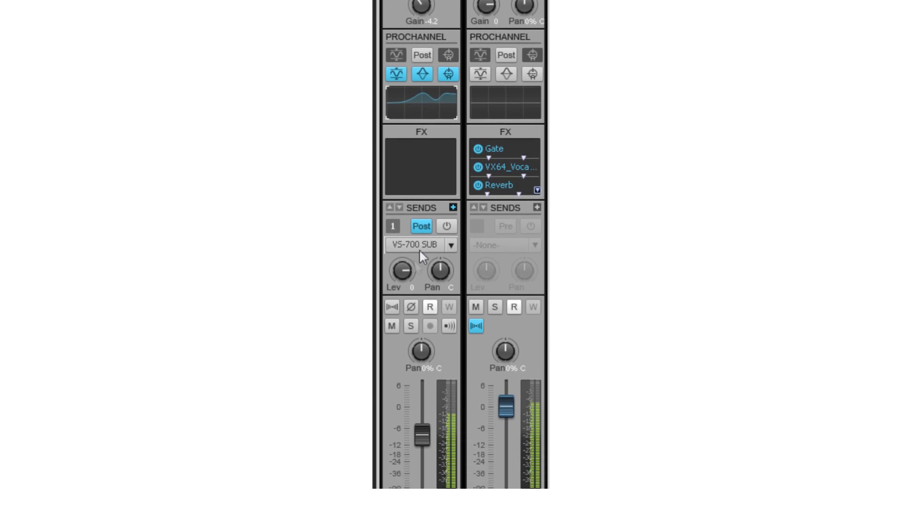
left_click_drag(415, 209, 415, 203)
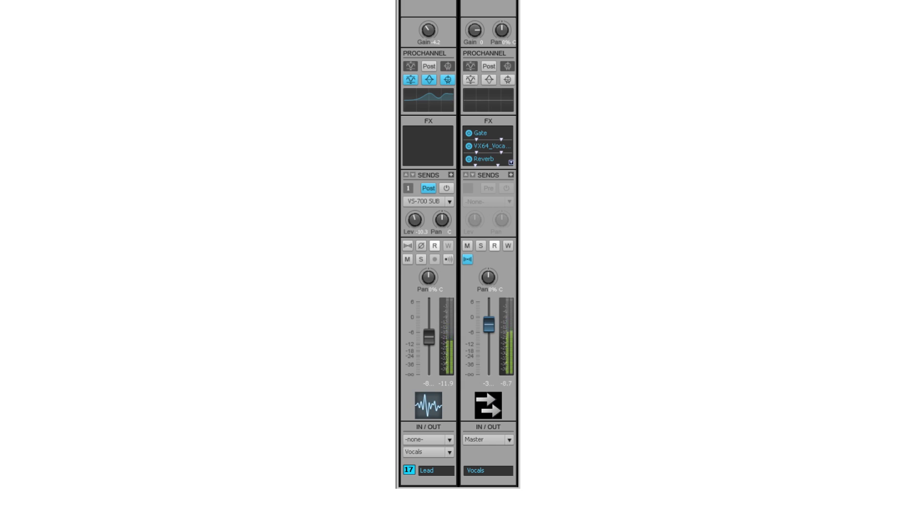
left_click(439, 105)
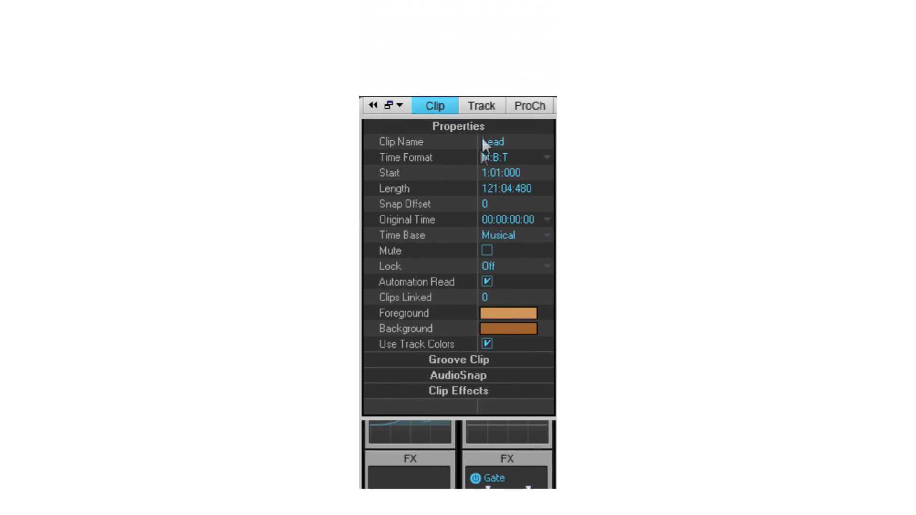
Switch the Inspector from the Clip tab to the Track tab.
left_click(485, 104)
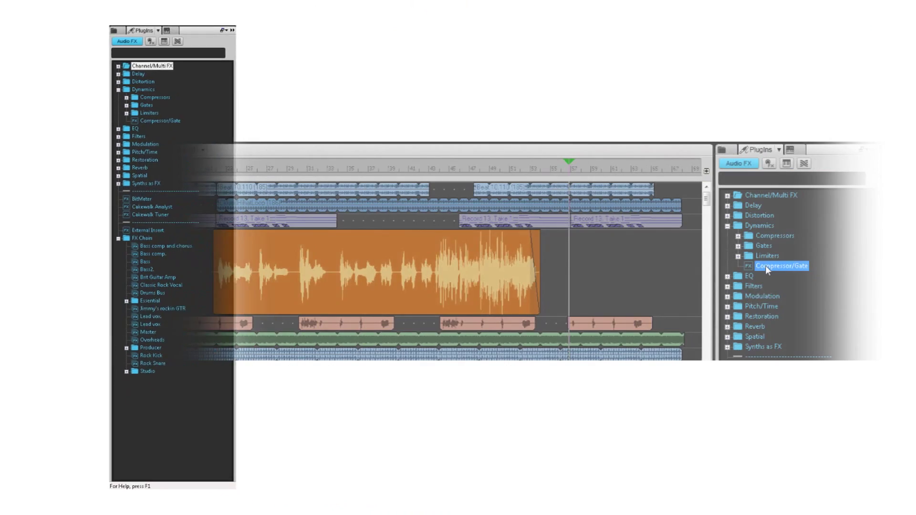
Add Compressor/Gate to the orange Vox clip and dock the Browser into the MultiDock, showing Synth Rack.
left_click_drag(764, 266, 505, 262)
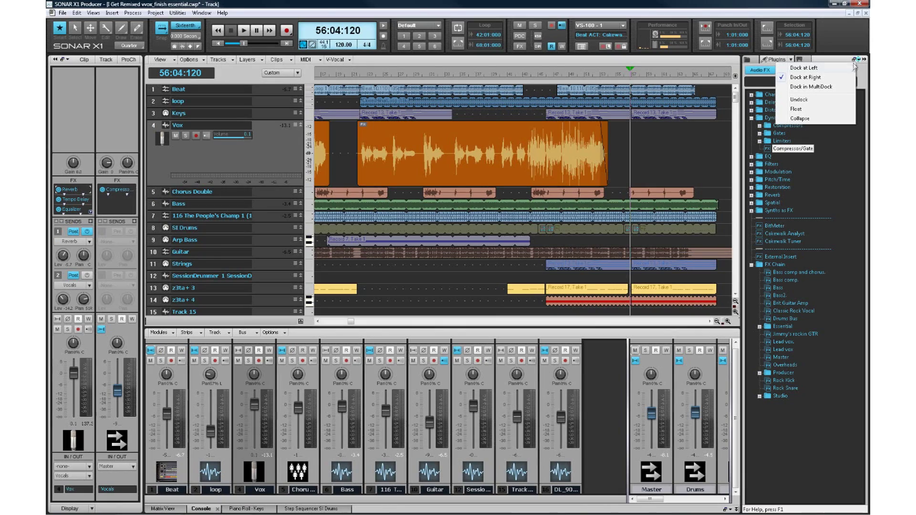
left_click(851, 69)
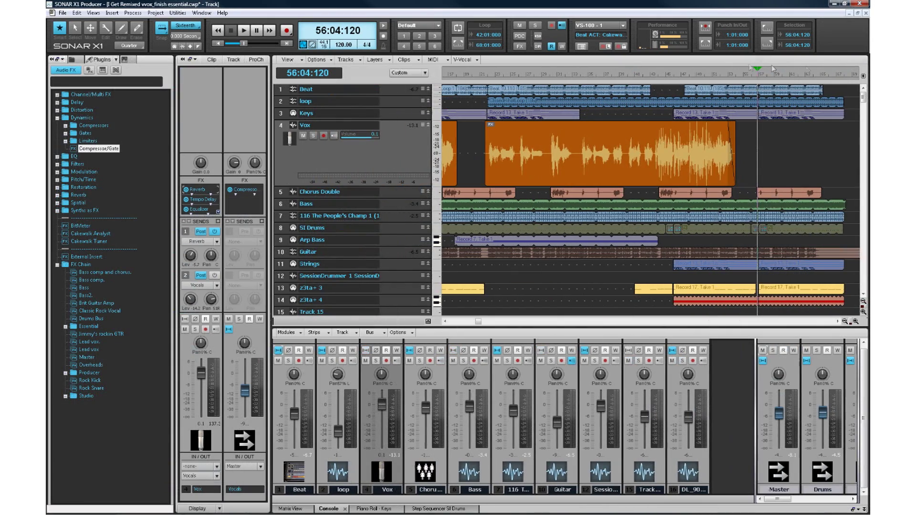
left_click(63, 60)
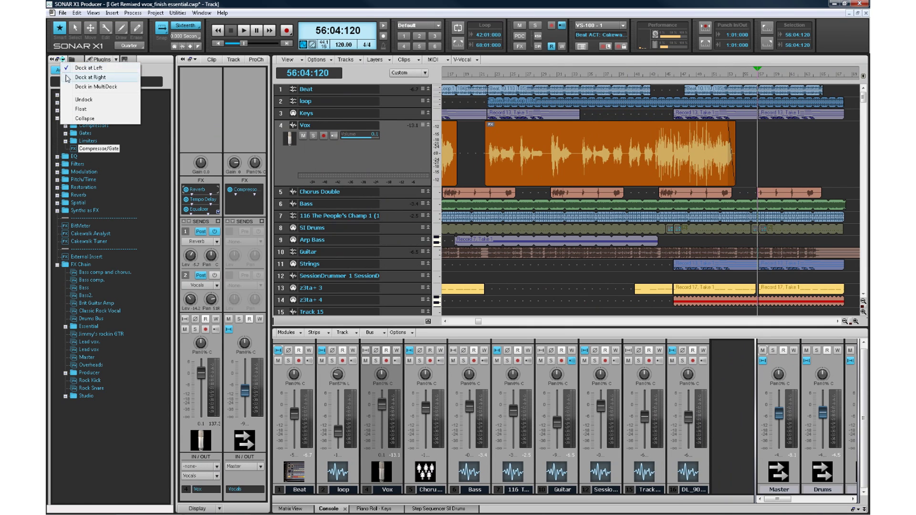
left_click(81, 110)
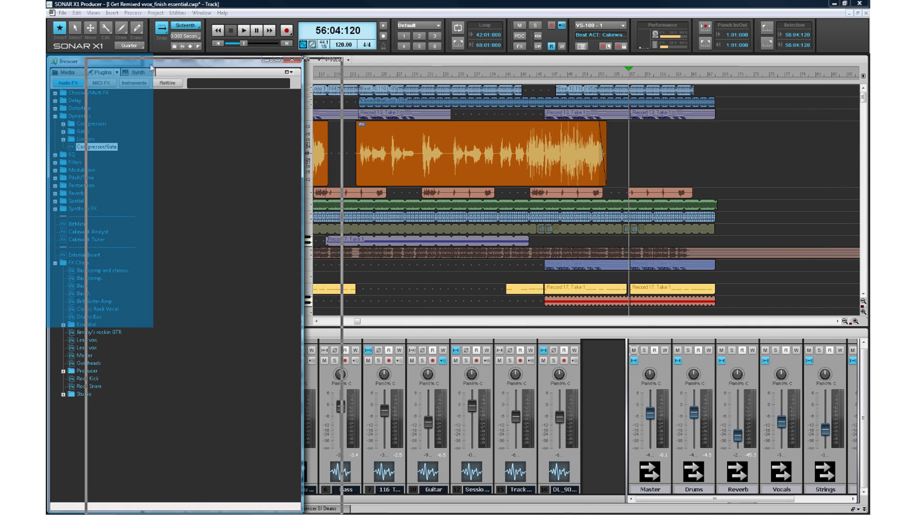
left_click_drag(422, 331, 192, 333)
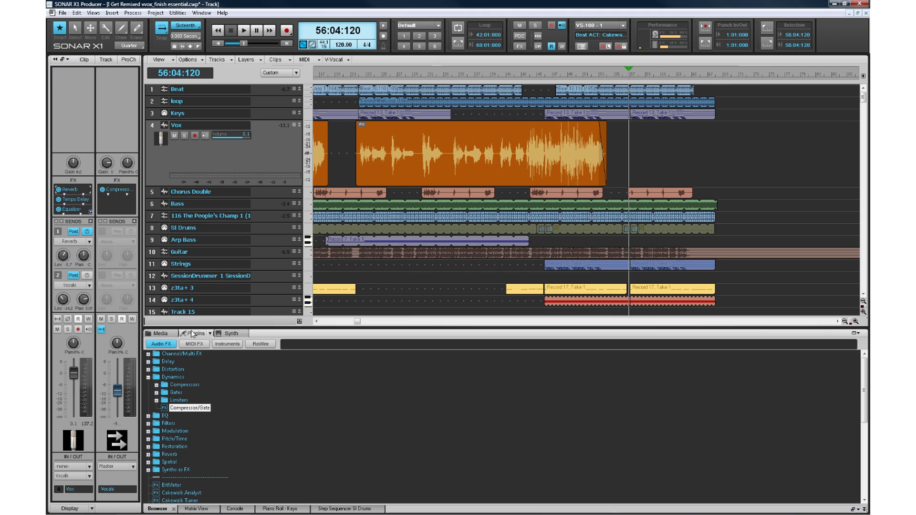
left_click(231, 333)
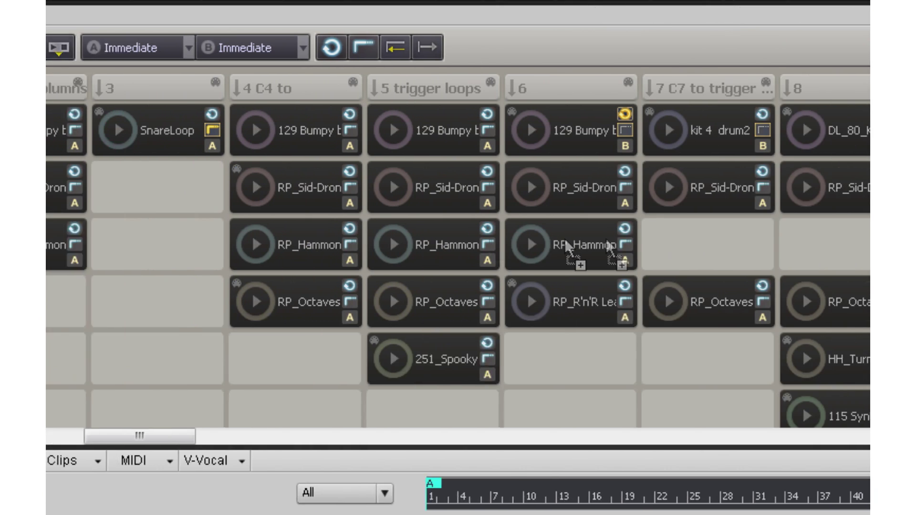
Copy a loop clip to another Matrix cell and import a Media browser file as tracks 7–15.
mouse_move(674, 247)
left_mouse_down()
mouse_move(557, 247)
mouse_move(533, 237)
left_mouse_up()
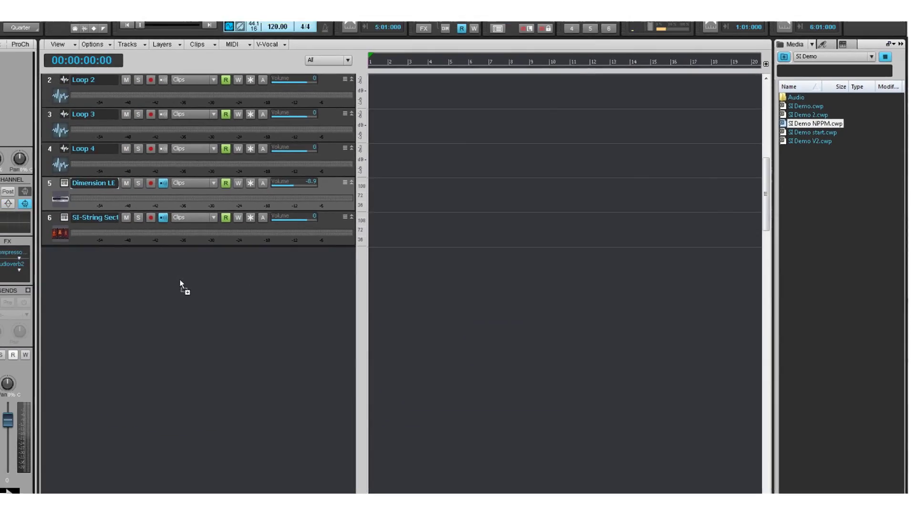
left_click_drag(413, 285, 180, 287)
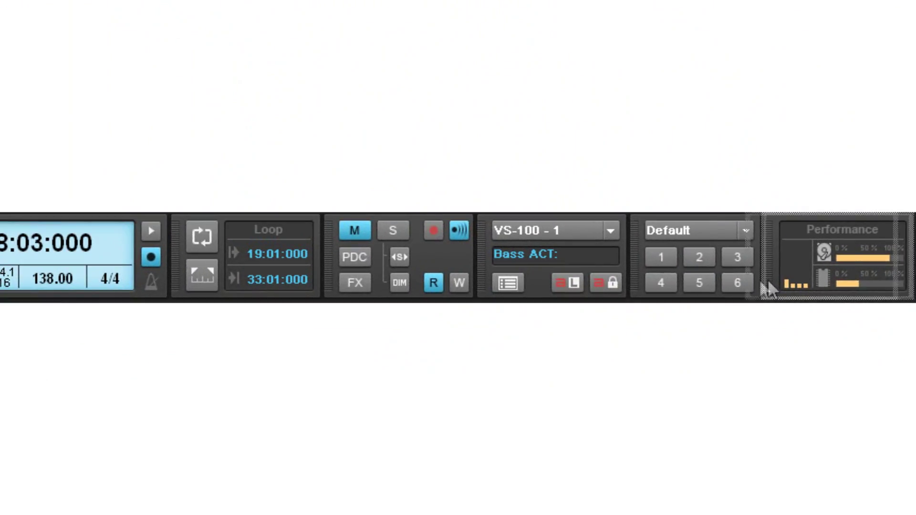
Drag the Control Bar's Performance module to sit beside the Transport module.
left_click_drag(767, 280, 175, 280)
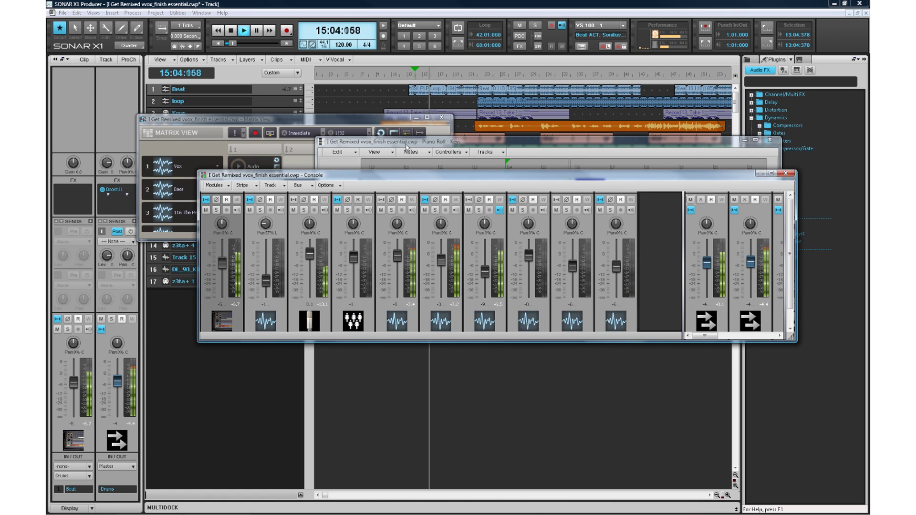
Dock the floating Matrix View, Piano Roll, Console and Step Sequencer windows into the MultiDock.
mouse_move(295, 124)
left_mouse_down()
mouse_move(389, 141)
mouse_move(351, 431)
left_mouse_up()
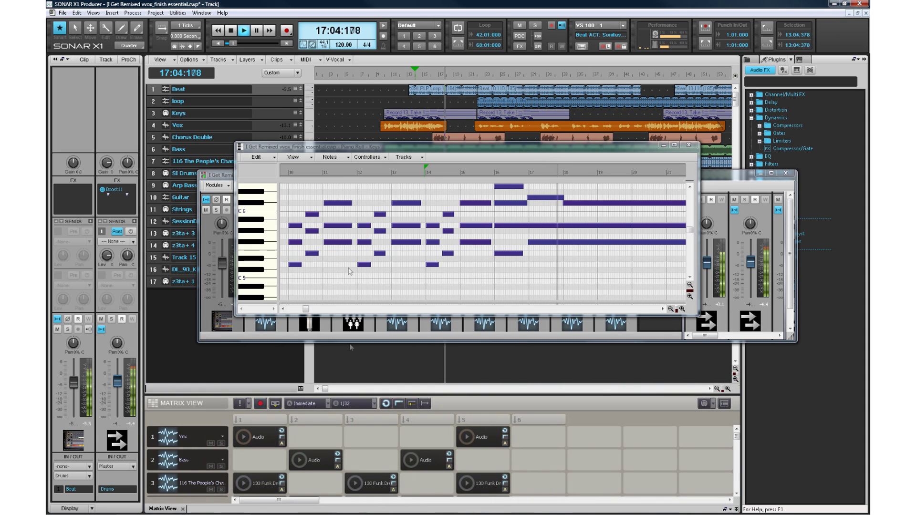
left_click_drag(347, 147, 350, 429)
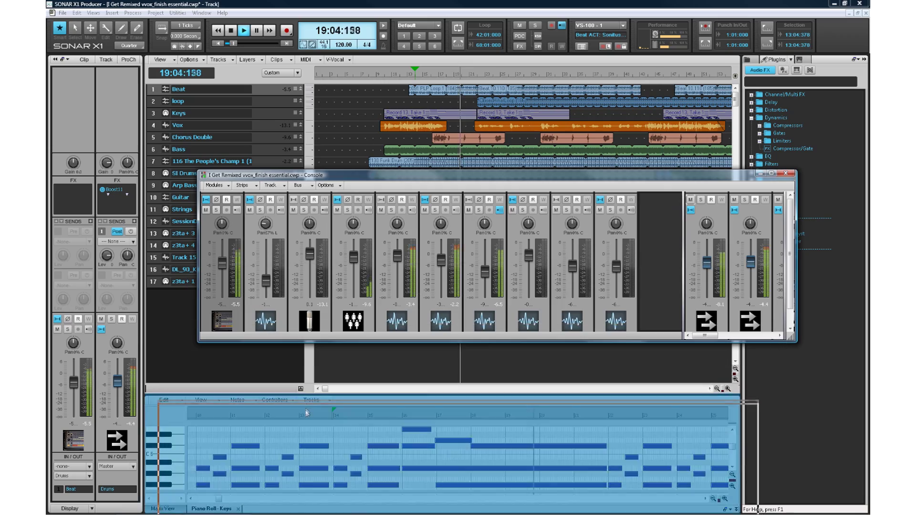
left_click_drag(346, 179, 309, 402)
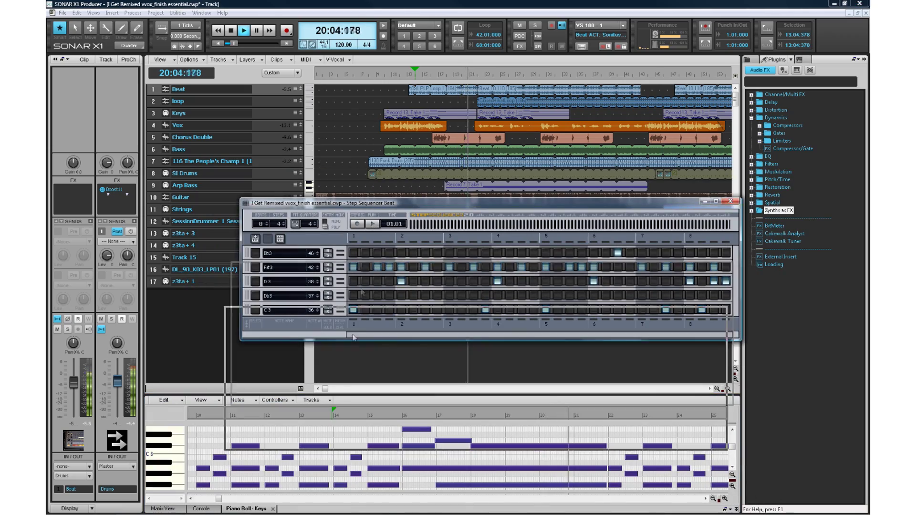
left_click_drag(374, 202, 350, 430)
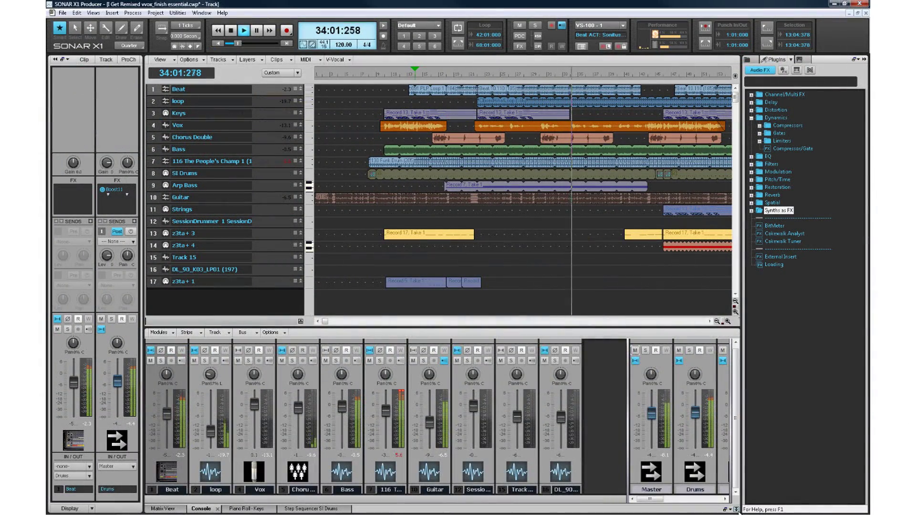
Dock the MultiDock at the top, then undock it and move the floating window mid-screen.
left_click(726, 509)
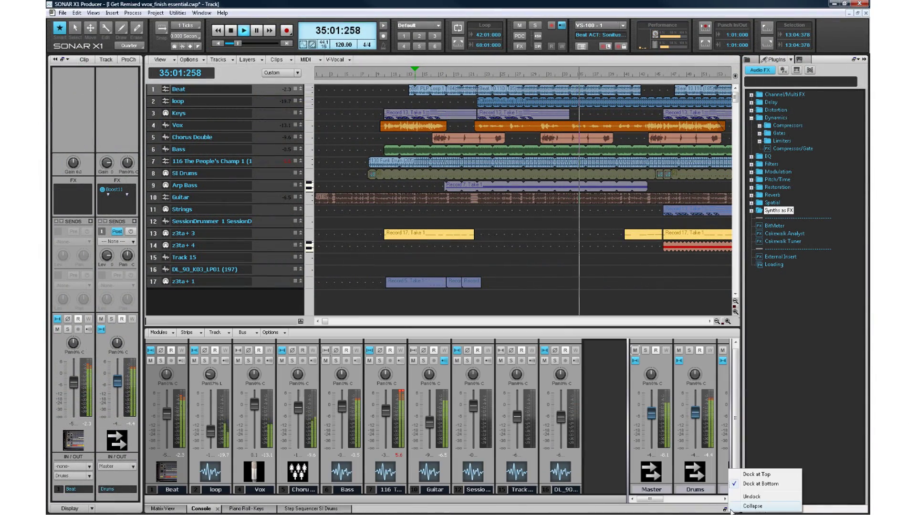
left_click(756, 474)
left_click(726, 58)
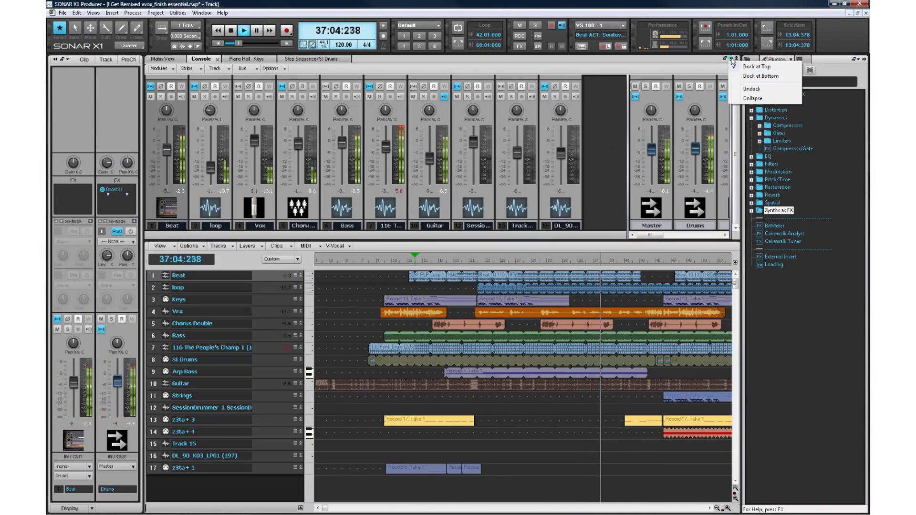
left_click(752, 89)
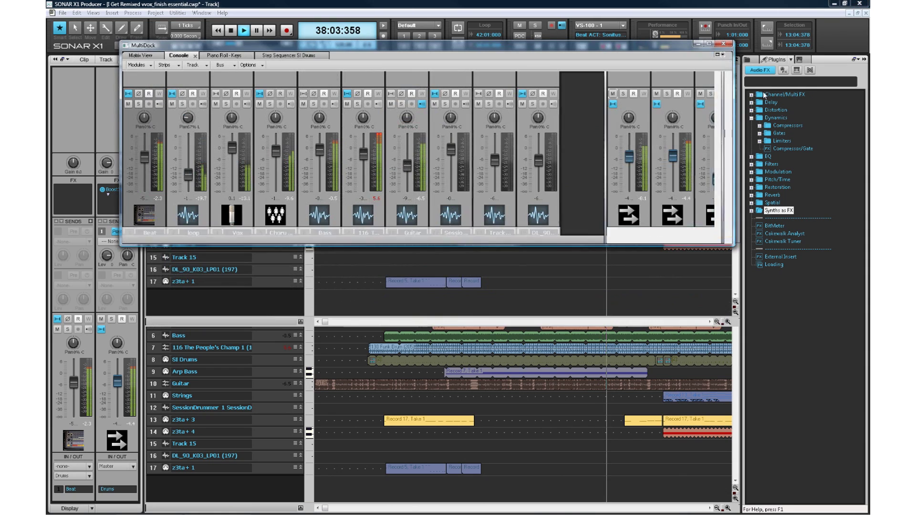
left_click_drag(516, 51, 538, 199)
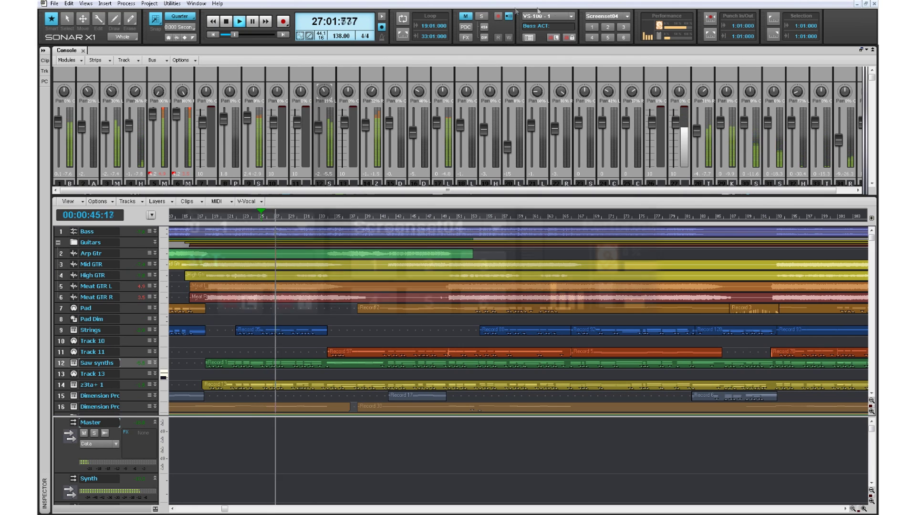
Cycle through Screensets 1, 2 and 3, ending on Screenset03's full-width track view.
left_click(591, 27)
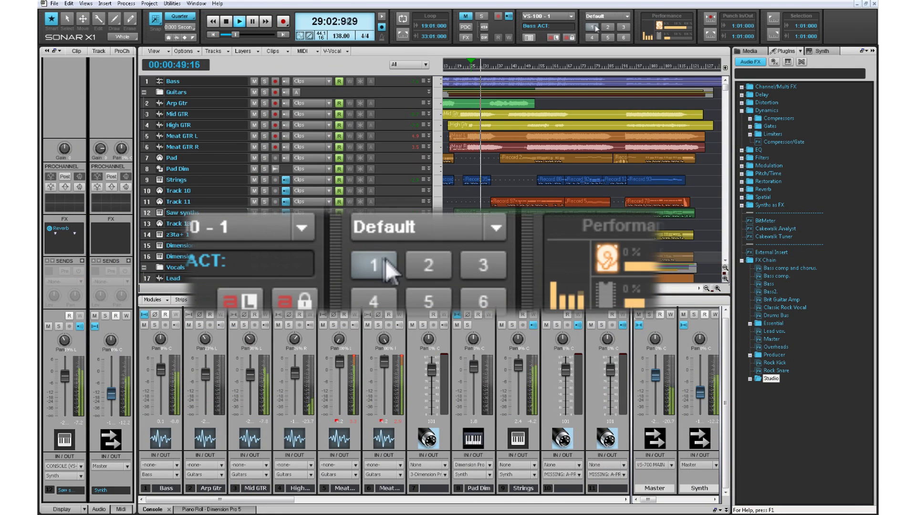
left_click(607, 29)
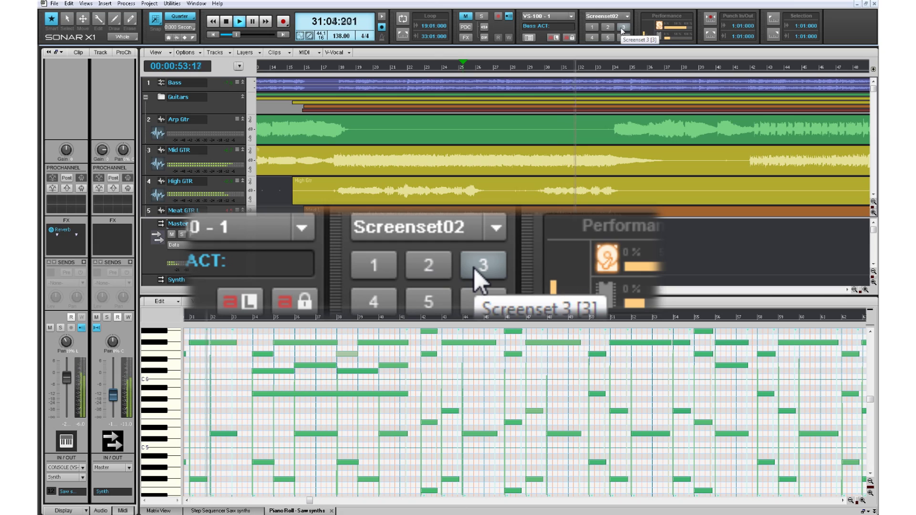
left_click(622, 29)
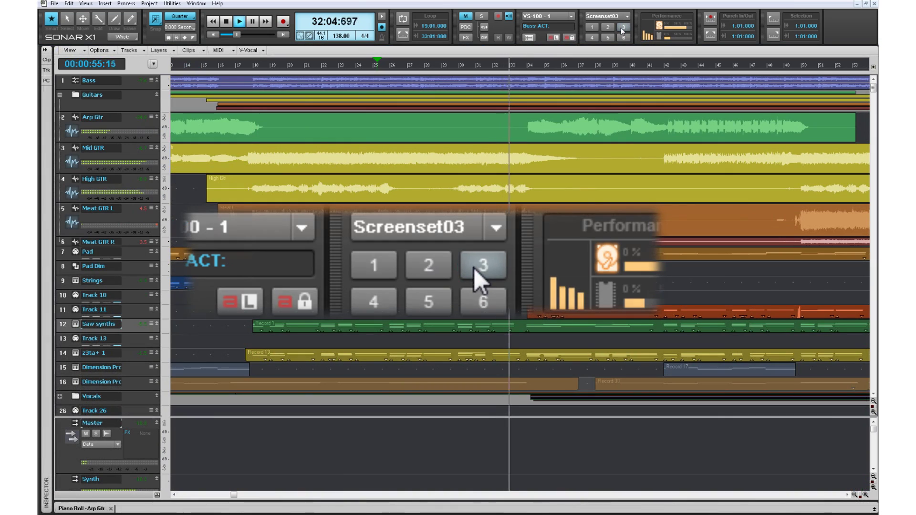